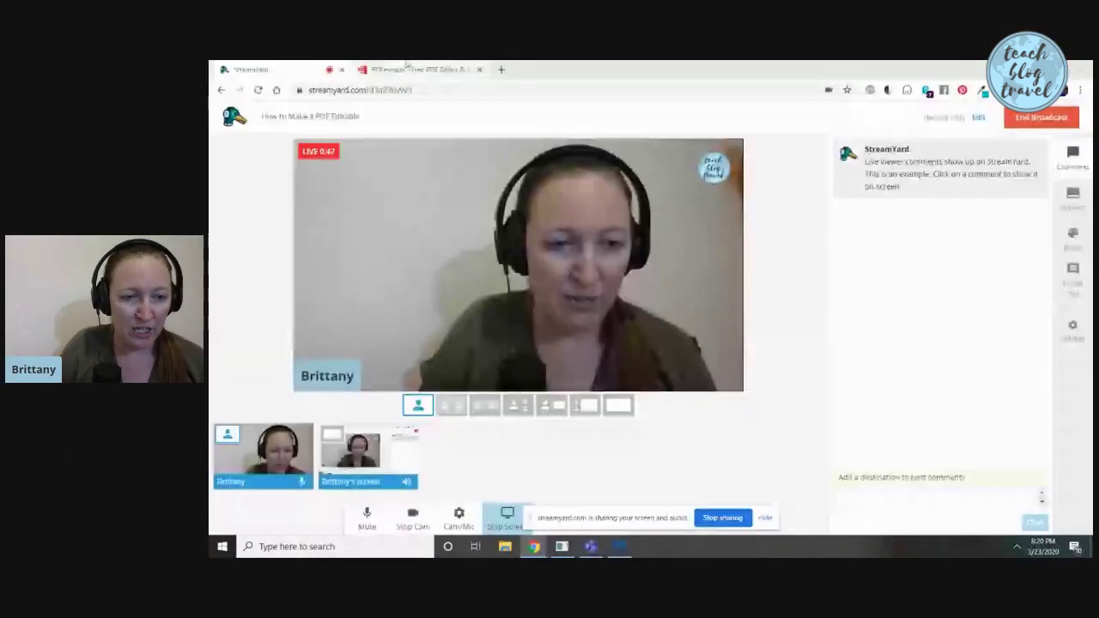
Step: Switch to the browser tab showing PDFescape's free online PDF editor homepage
click(410, 67)
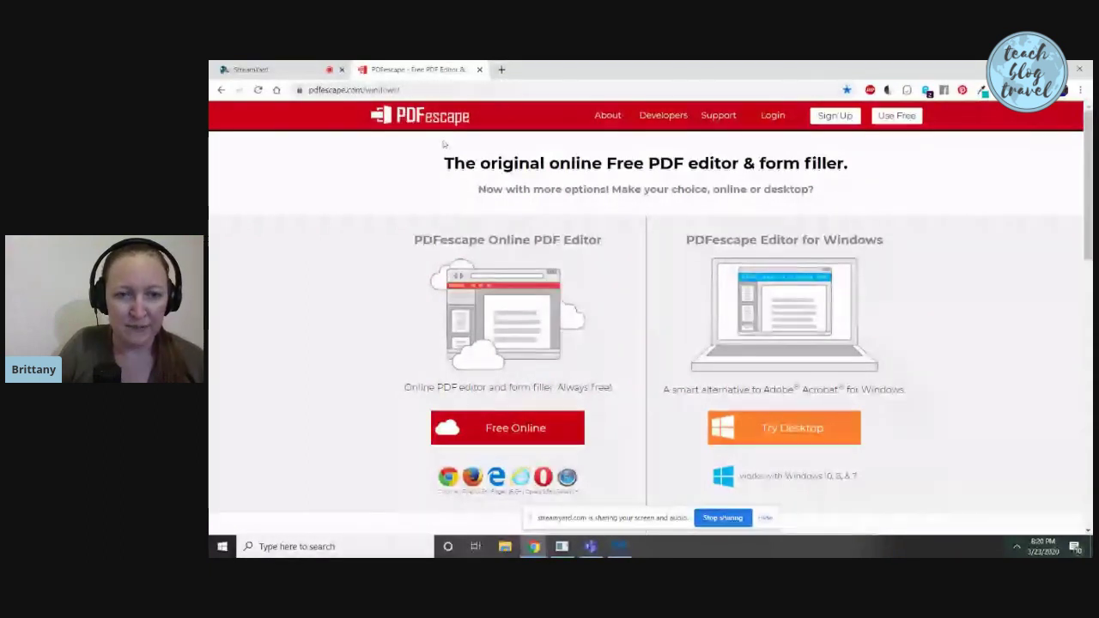
Step: Launch PDFescape's Free Online editor to reach its Getting Started page
click(510, 436)
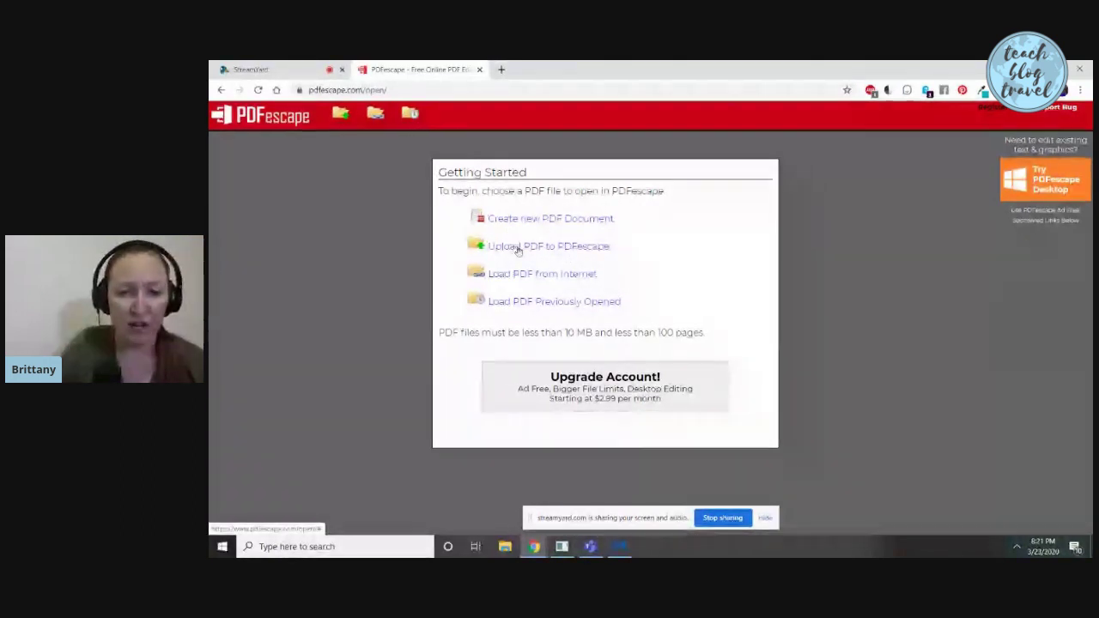
Step: Upload the 'DOM Week 28' worksheet PDF from Downloads into the PDFescape editor
click(518, 249)
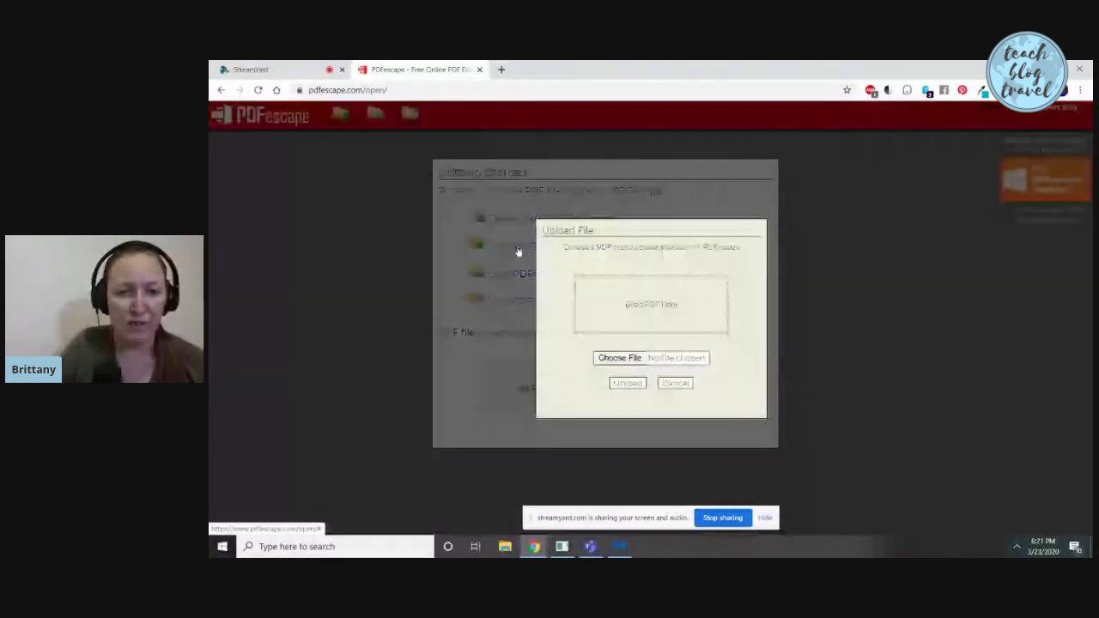
click(619, 358)
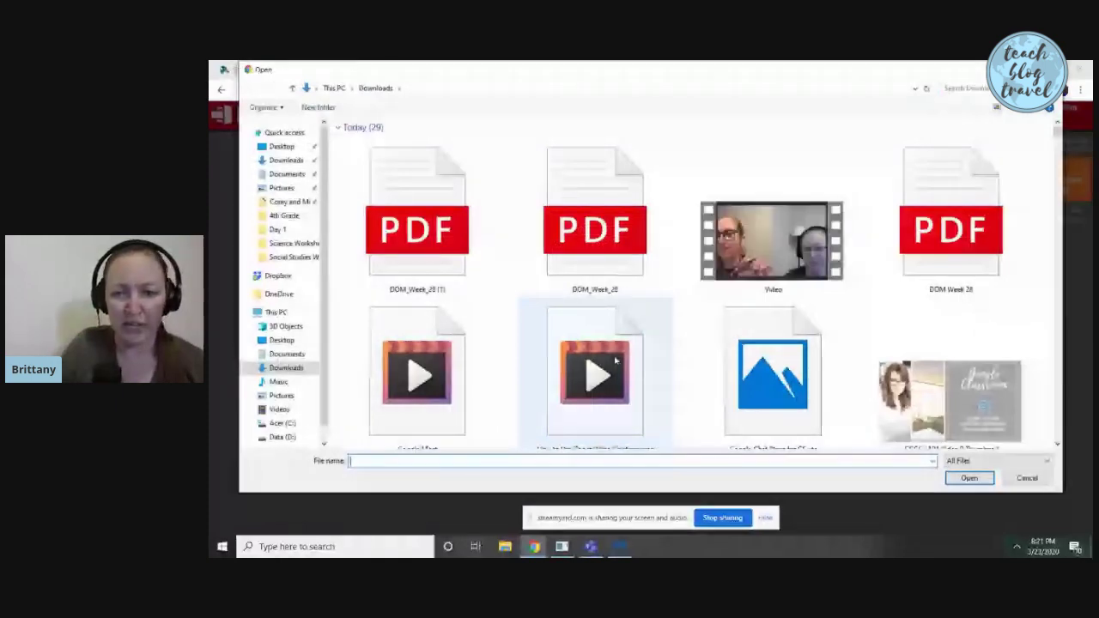
click(594, 227)
click(953, 483)
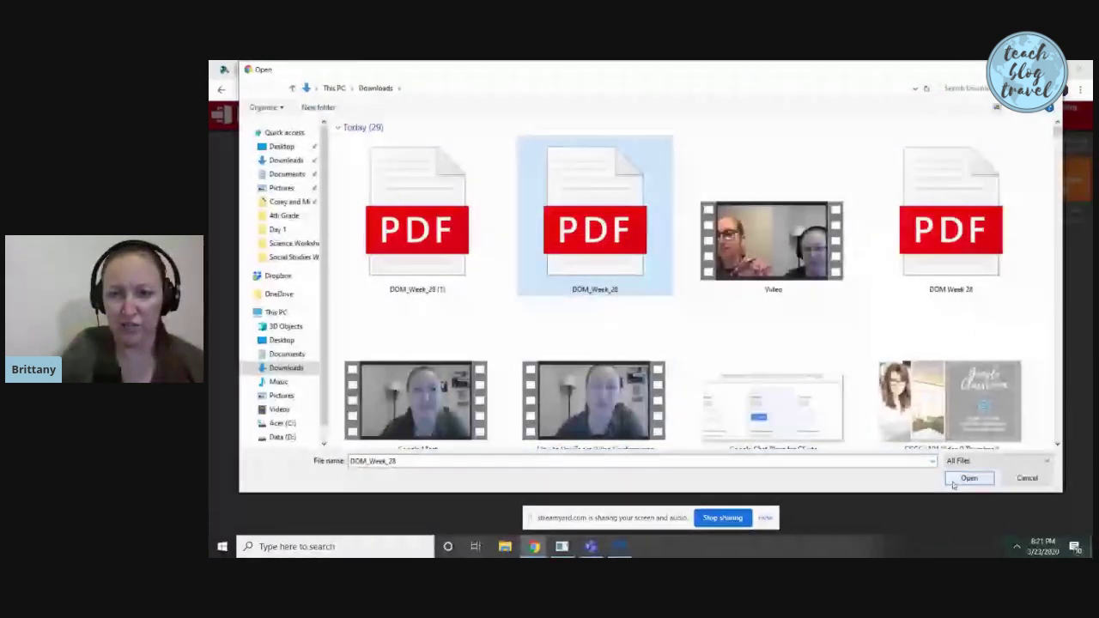
click(944, 240)
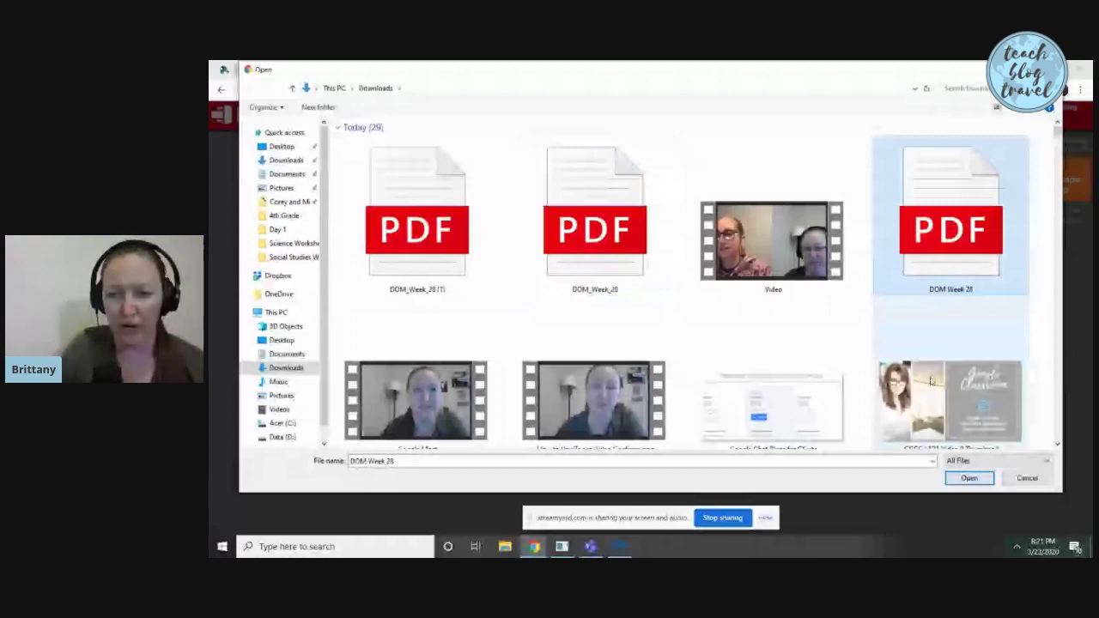
click(968, 478)
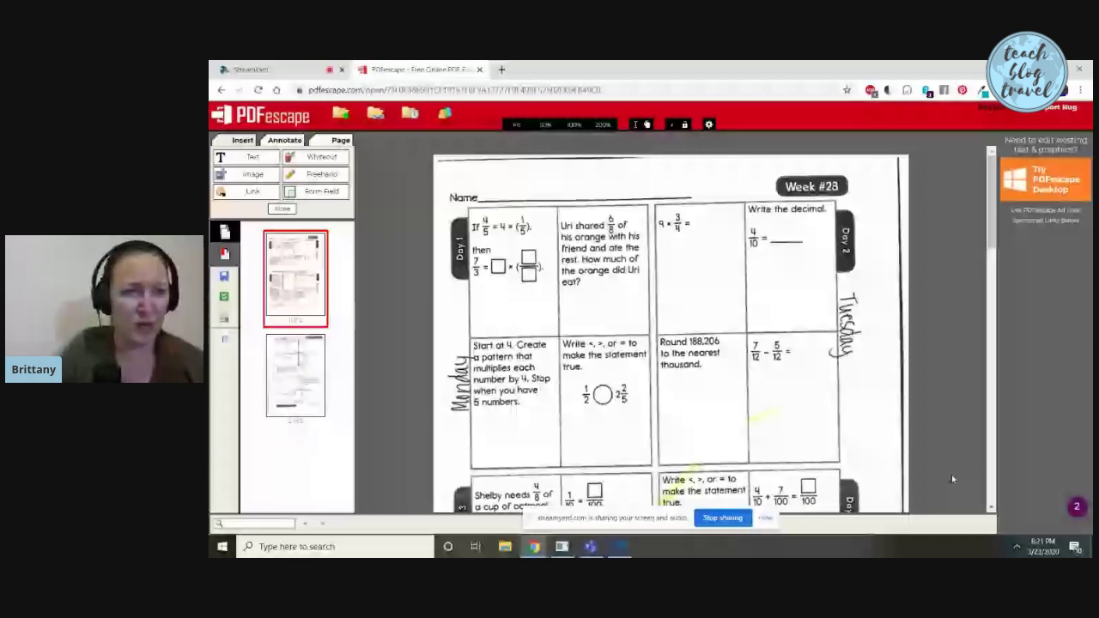
click(253, 191)
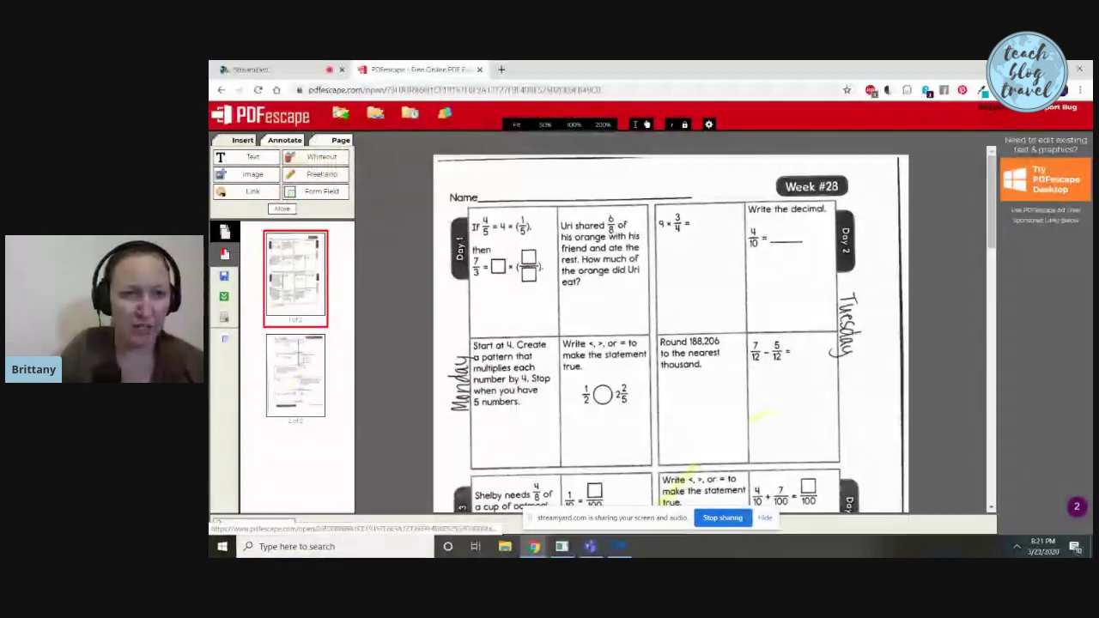
click(318, 194)
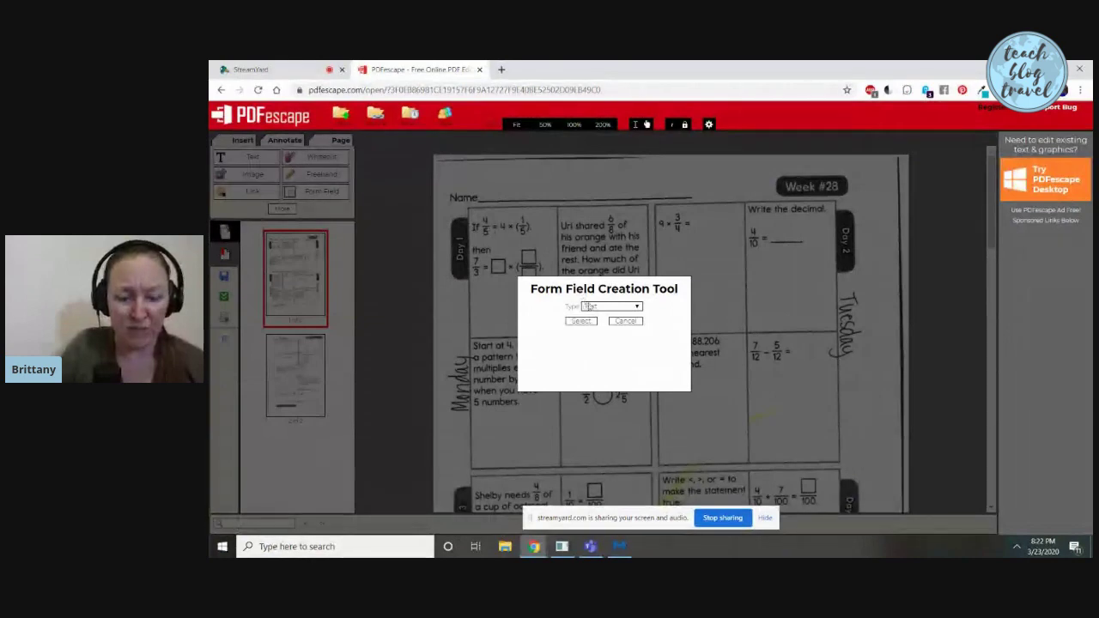
Step: Choose Text as the field type in the Form Field Creation Tool and create it
click(589, 306)
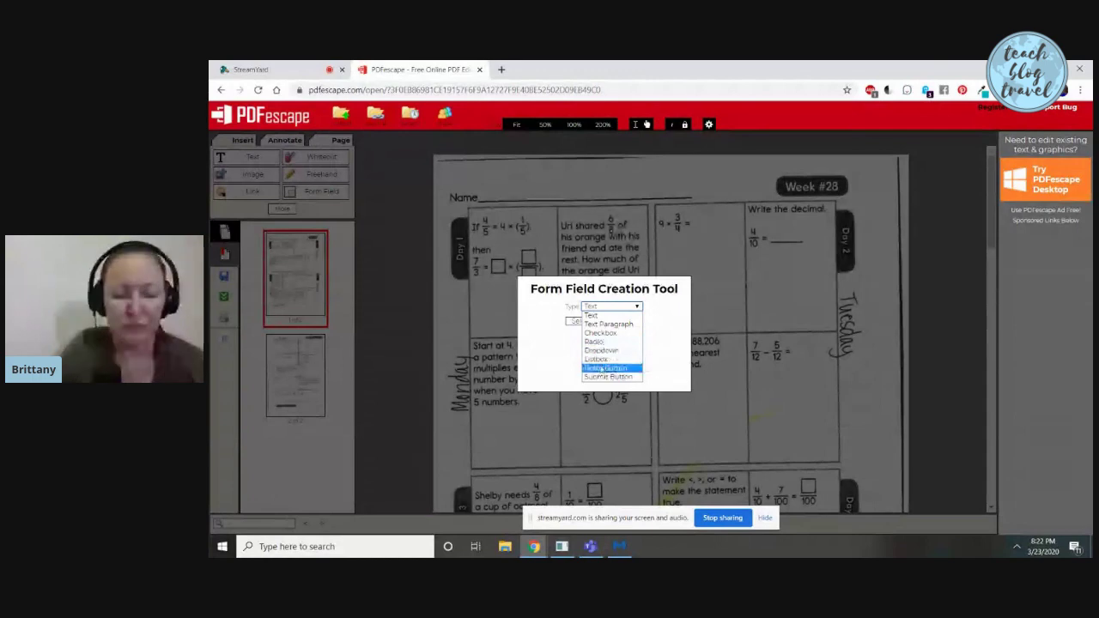
click(552, 311)
click(589, 307)
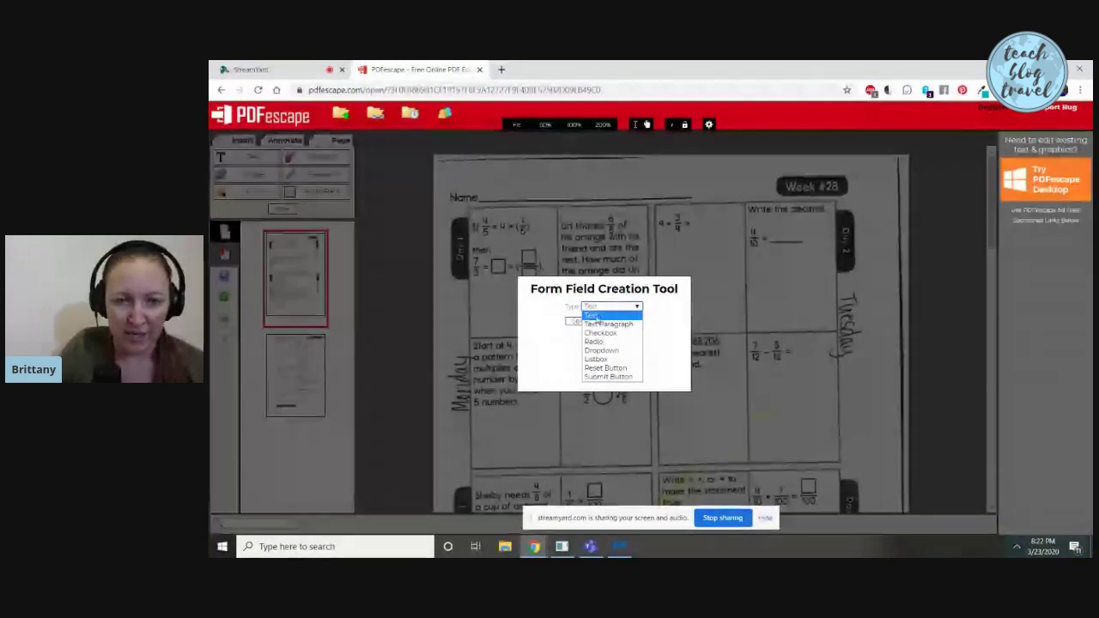
click(590, 315)
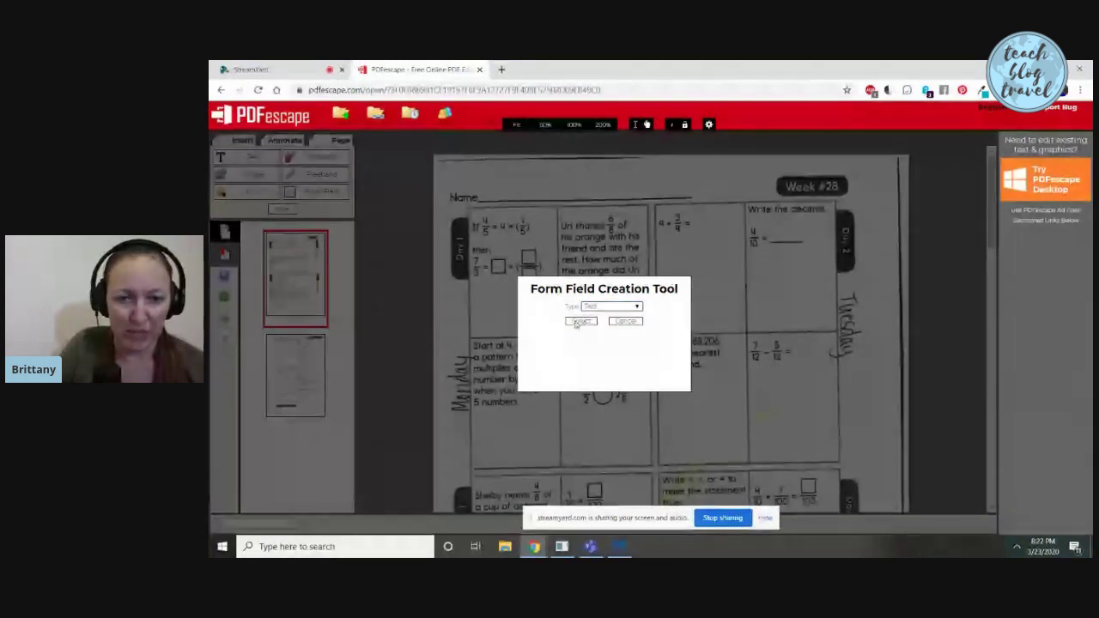
click(581, 321)
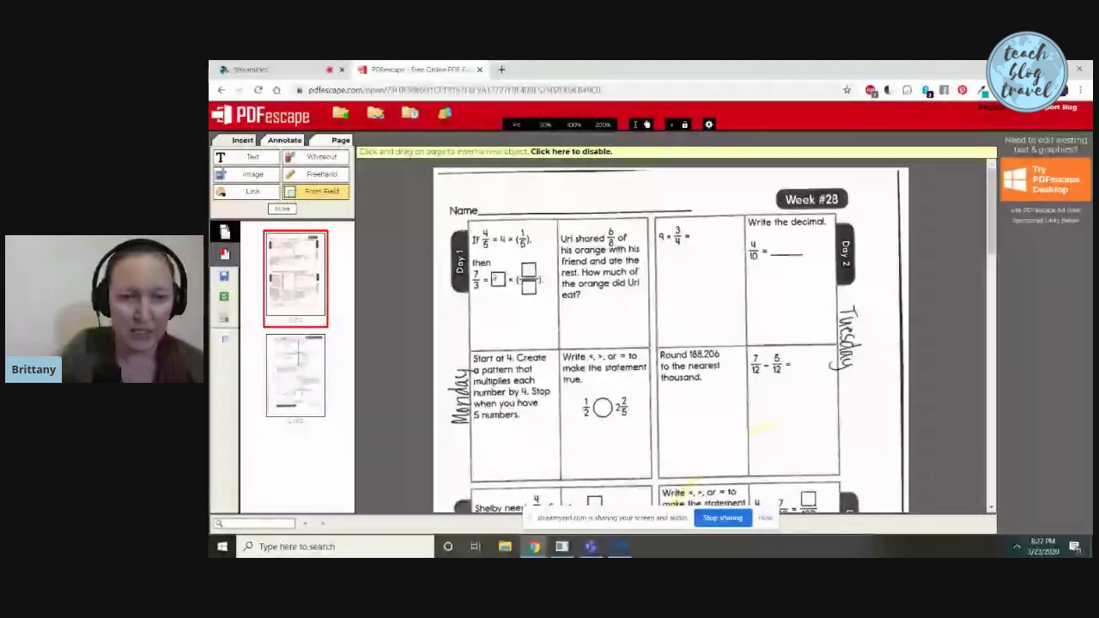
Step: Draw text fields over the first question, Uri orange, 9 × 3/4 and 4/10 answer cells
click(497, 279)
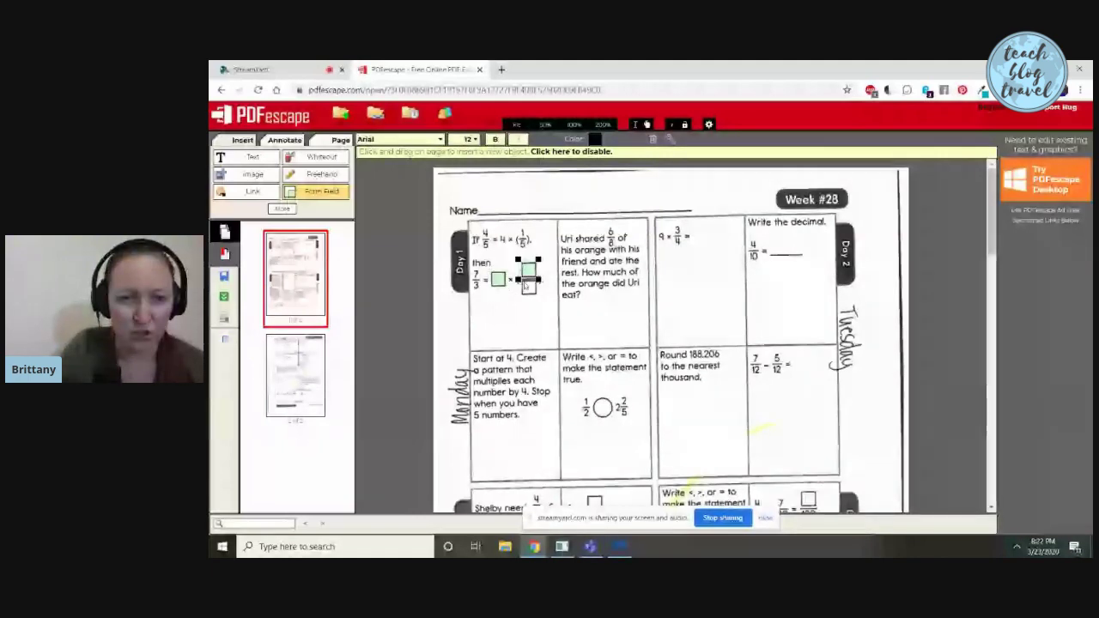
click(532, 293)
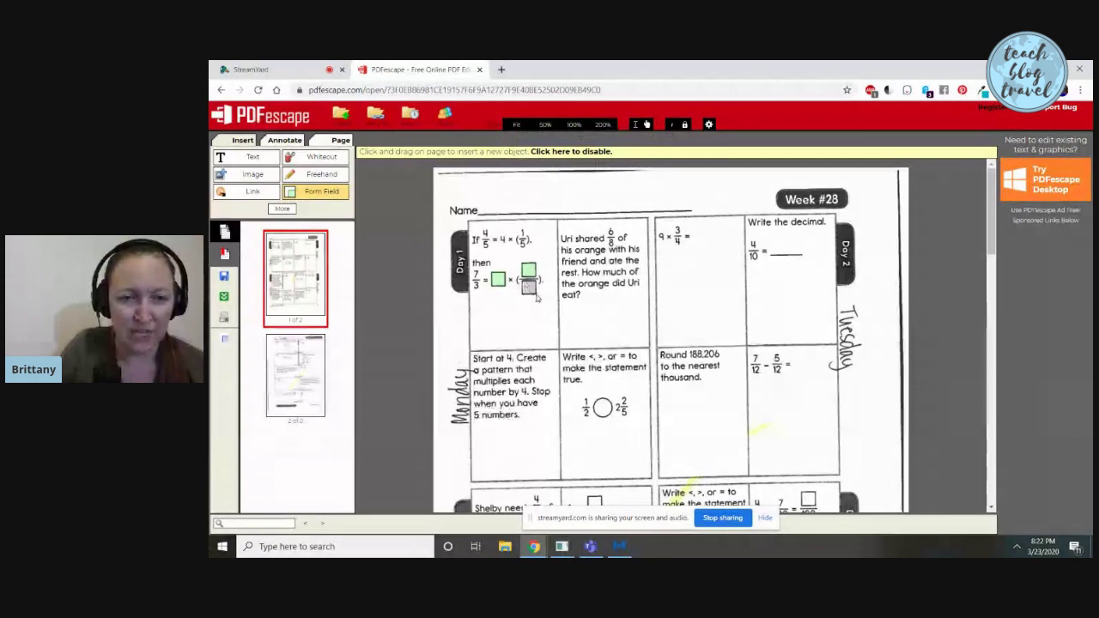
click(533, 292)
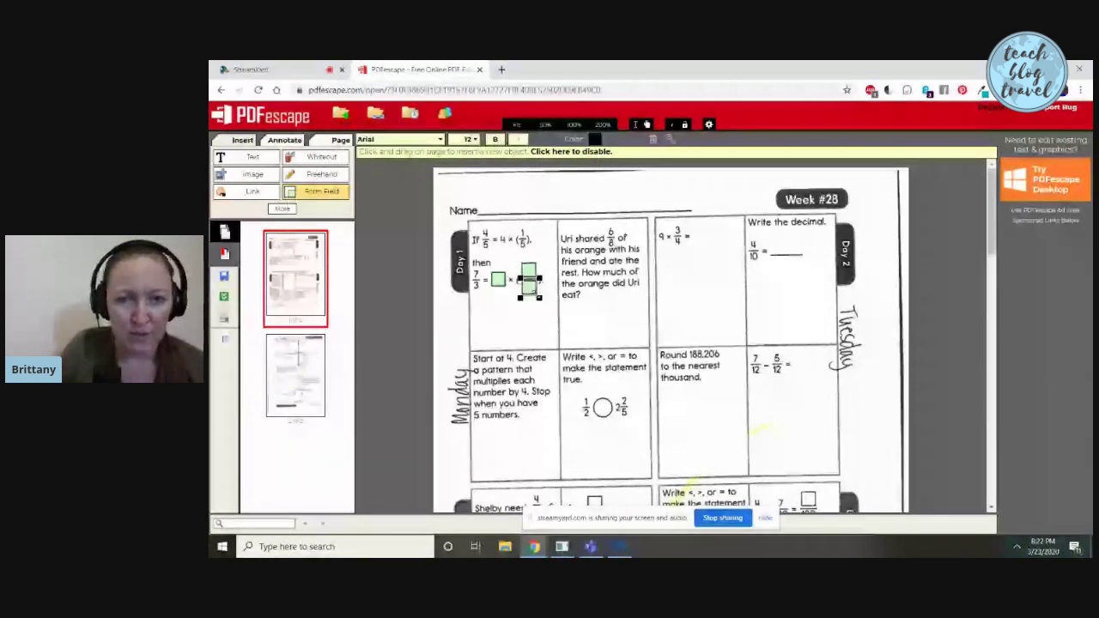
drag(472, 305, 553, 342)
drag(565, 301, 649, 346)
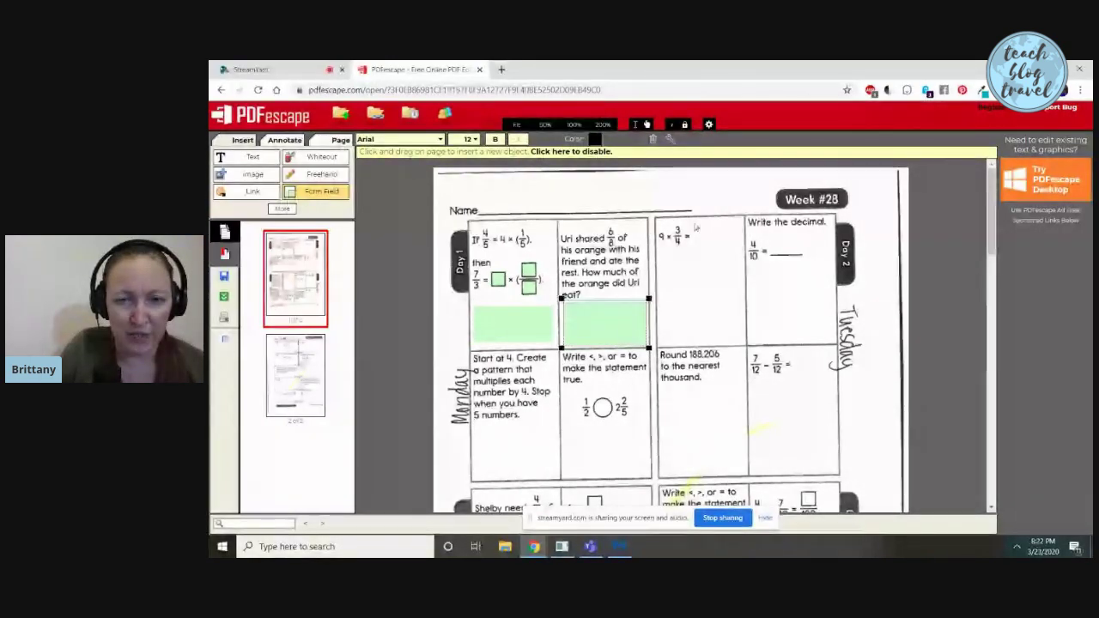
drag(690, 222, 728, 250)
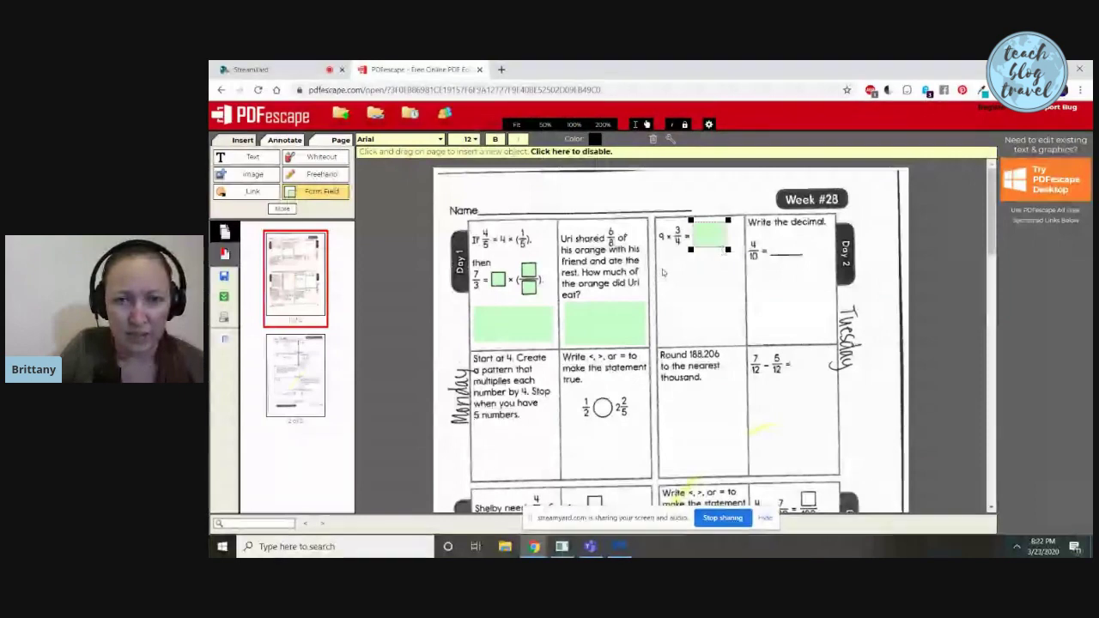
drag(661, 268, 738, 343)
drag(772, 231, 834, 344)
Step: Add fields in the Start at 4, comparison circle, Round 188,206 and 7/12 − 5/12 cells
scroll(547, 283, down, 1)
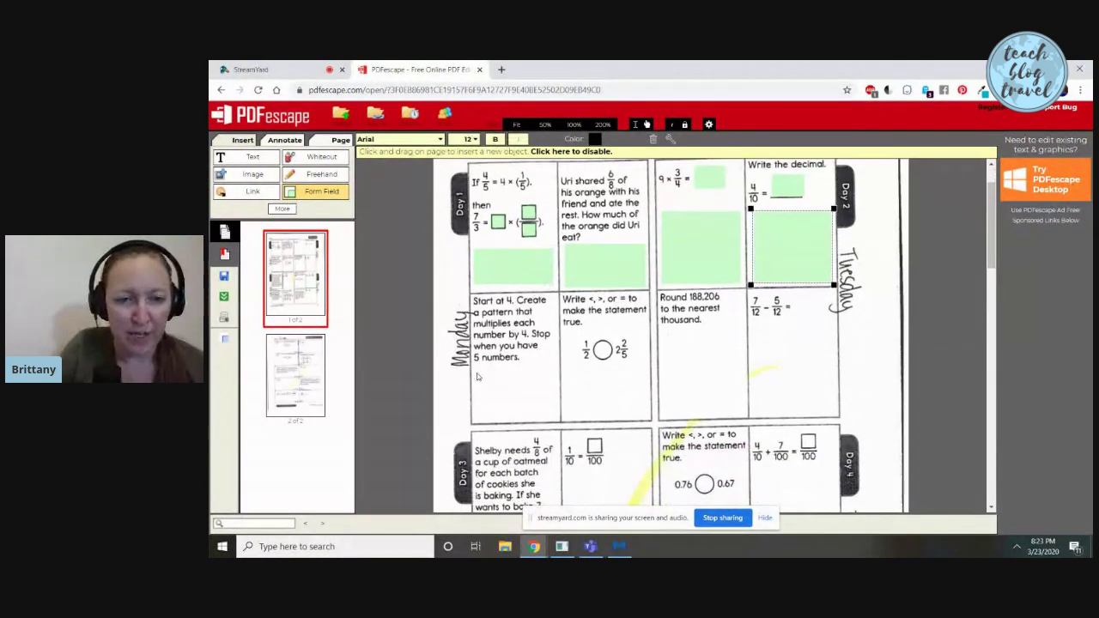
drag(477, 366, 559, 420)
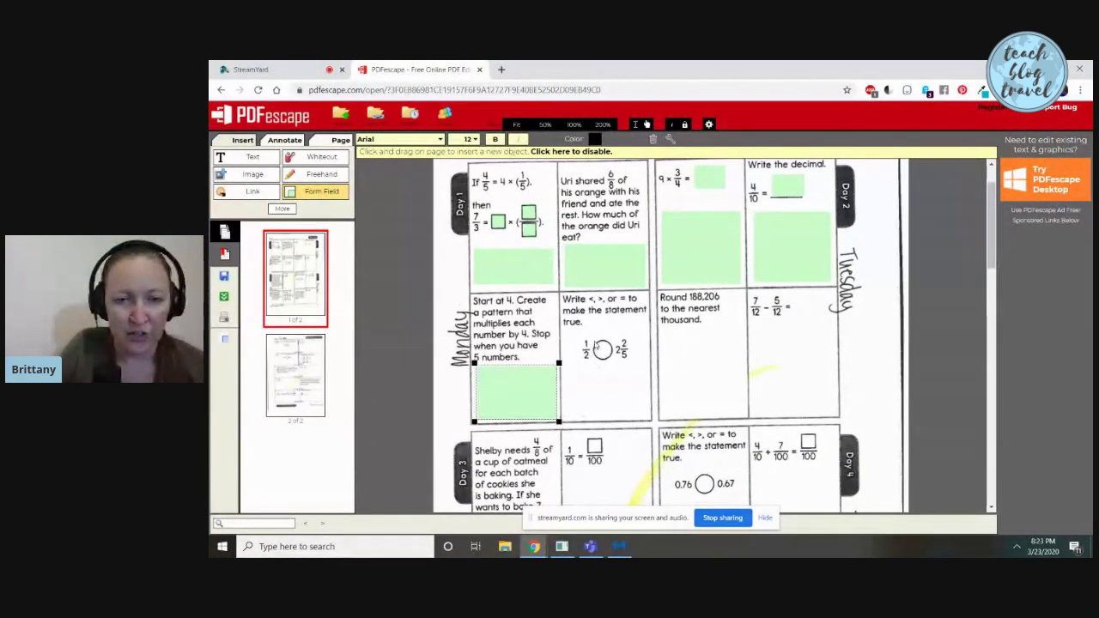
click(597, 345)
drag(604, 358, 614, 364)
drag(661, 328, 747, 419)
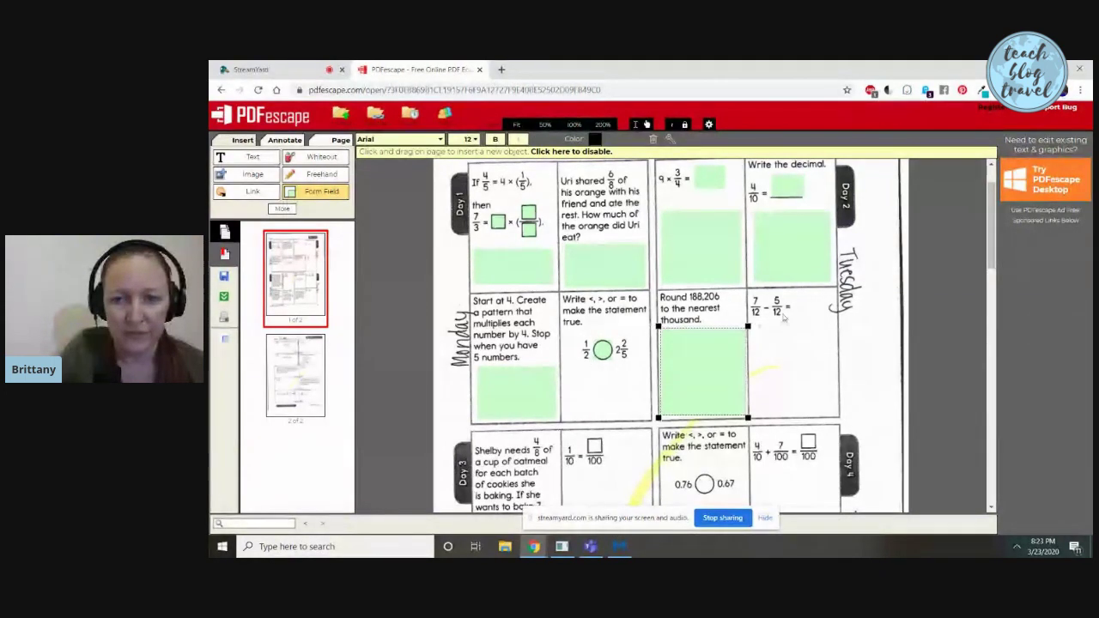
drag(794, 299, 820, 323)
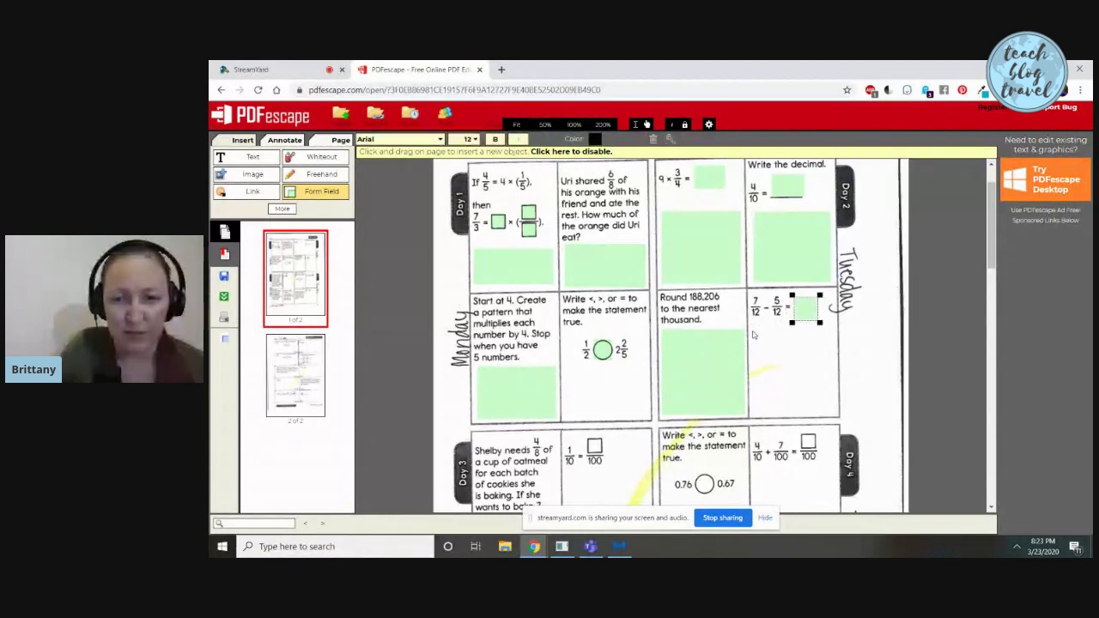
drag(753, 335, 834, 418)
Step: Add fields over the Day 3 and Day 4 boxes, including the box after 1/10 =
scroll(611, 360, down, 1)
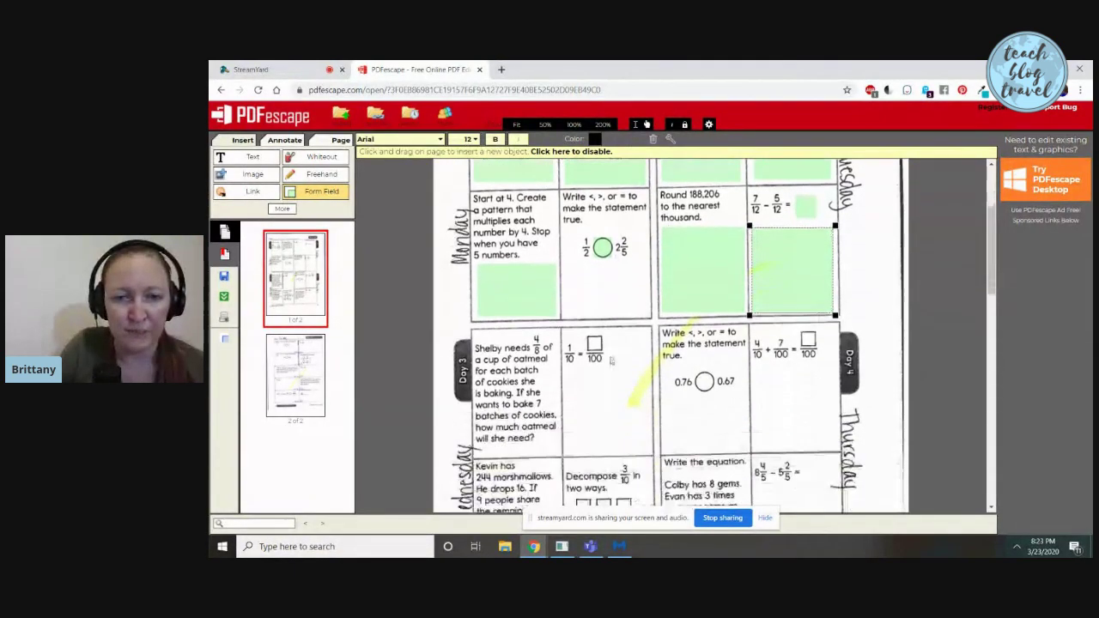
scroll(611, 360, down, 1)
drag(590, 329, 603, 343)
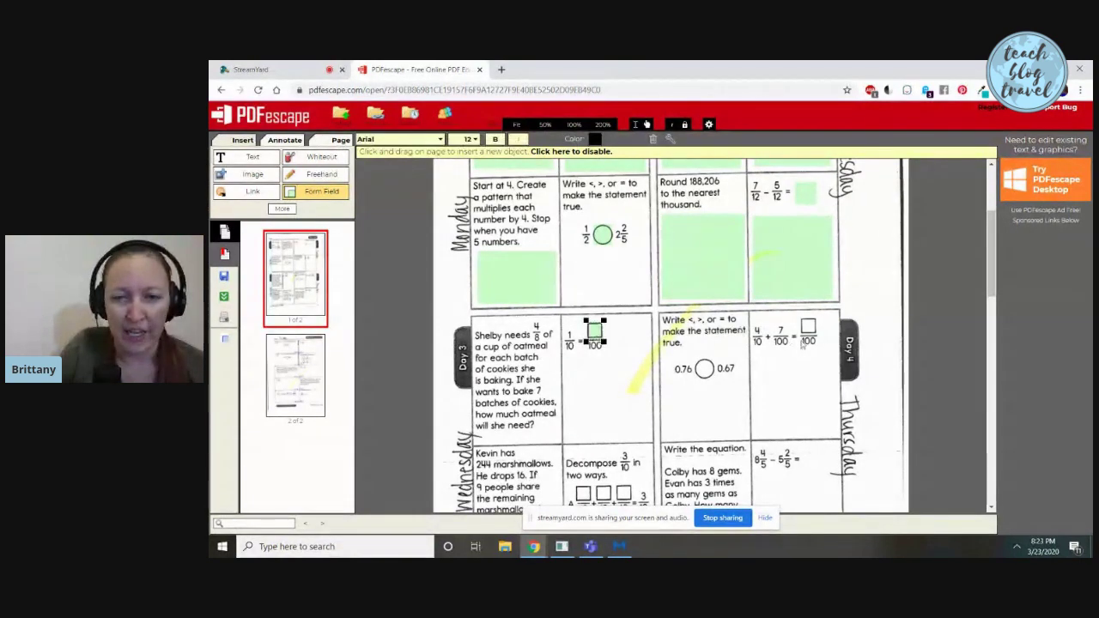
drag(800, 320, 817, 339)
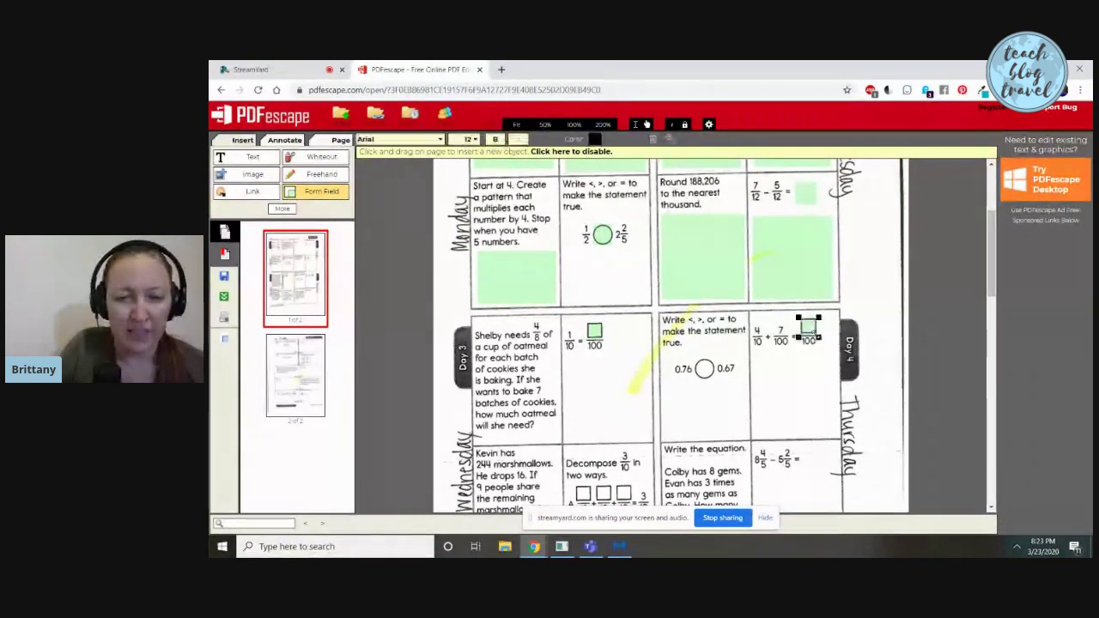
scroll(817, 339, down, 3)
scroll(652, 326, down, 2)
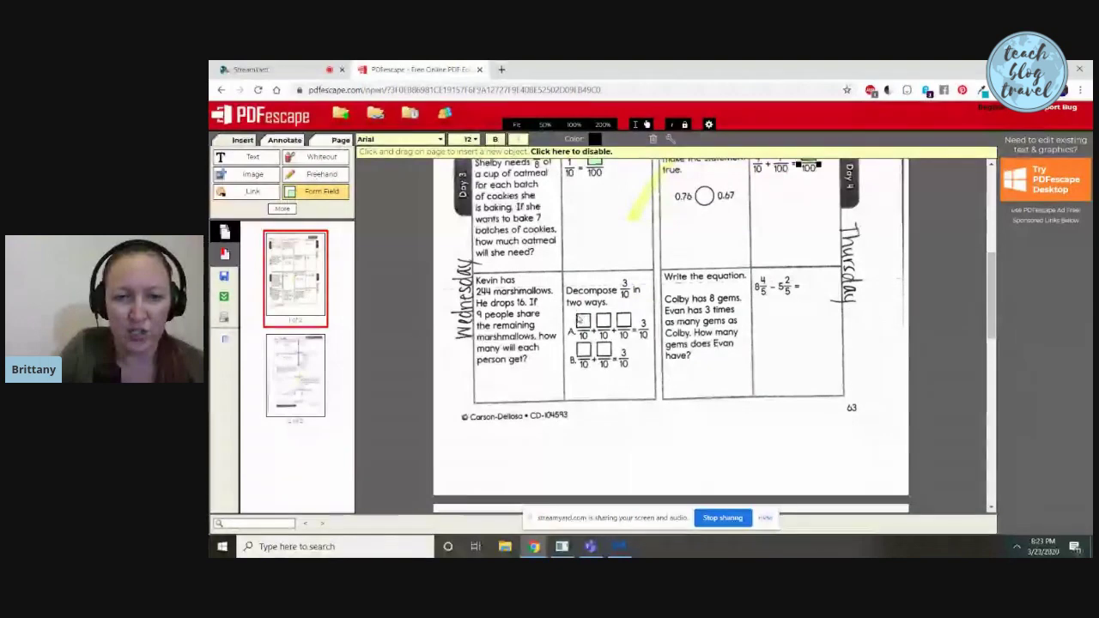
drag(579, 318, 633, 332)
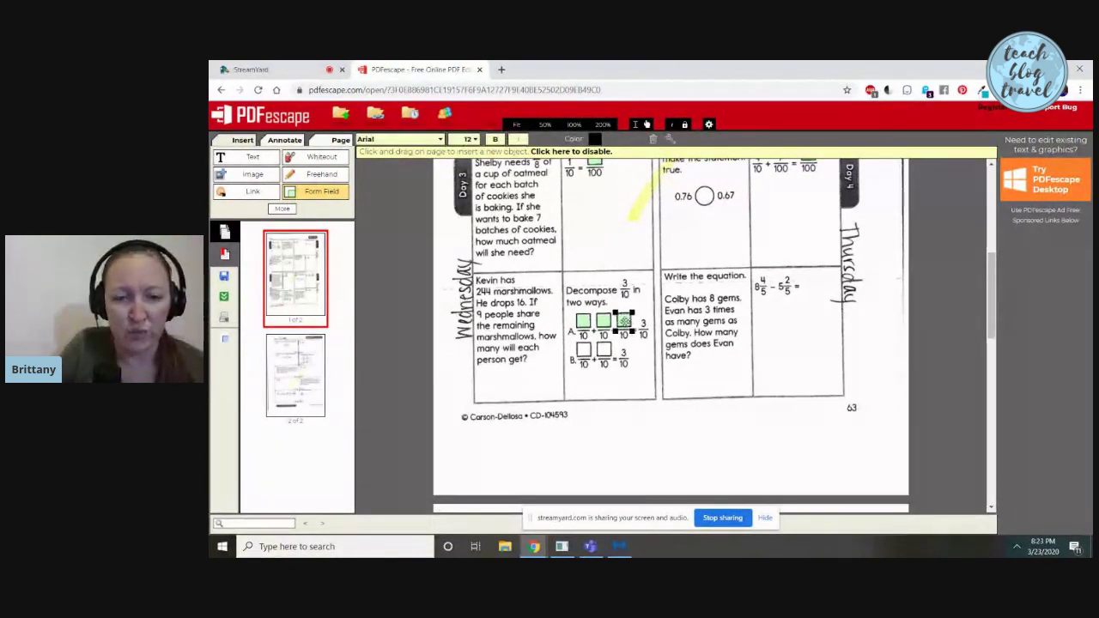
Step: Finish the third decompose field and add fields over the boxes after B
click(580, 347)
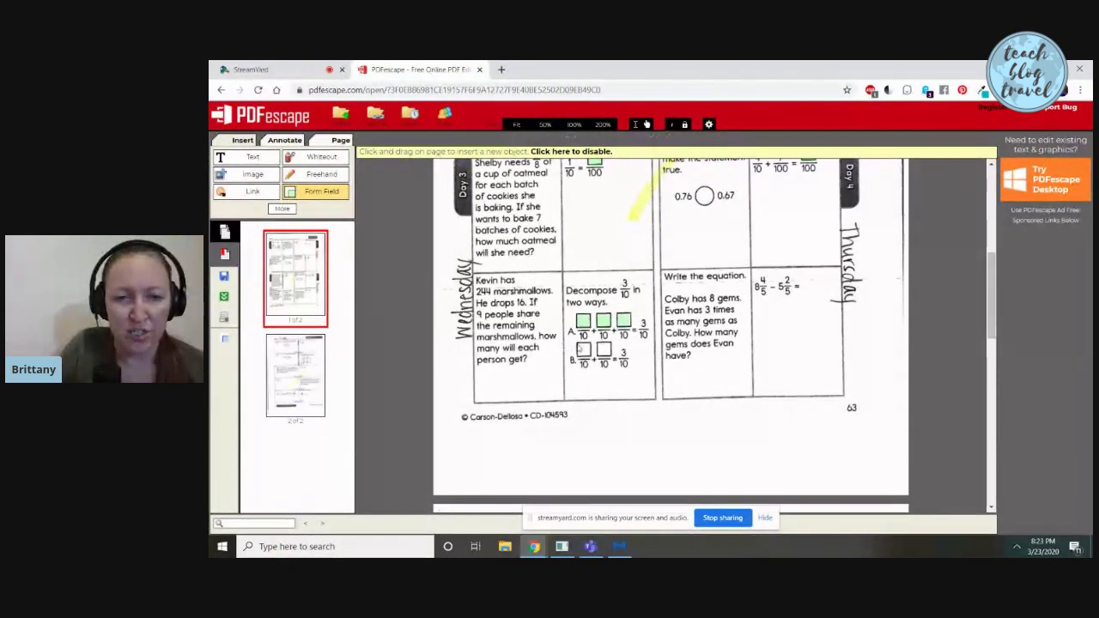
drag(587, 355, 592, 361)
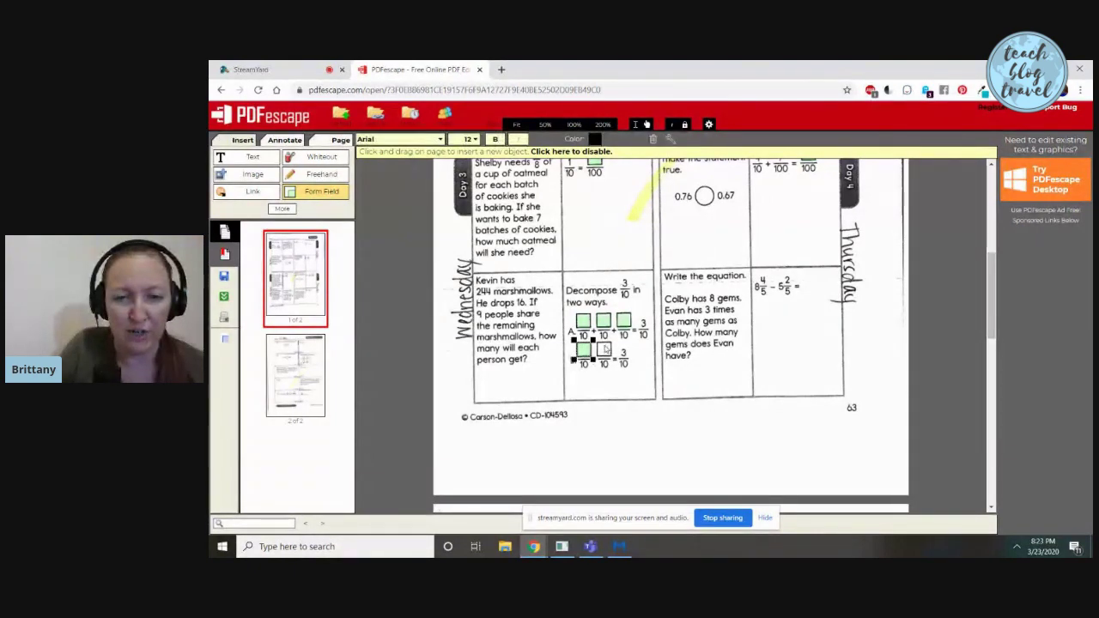
click(604, 349)
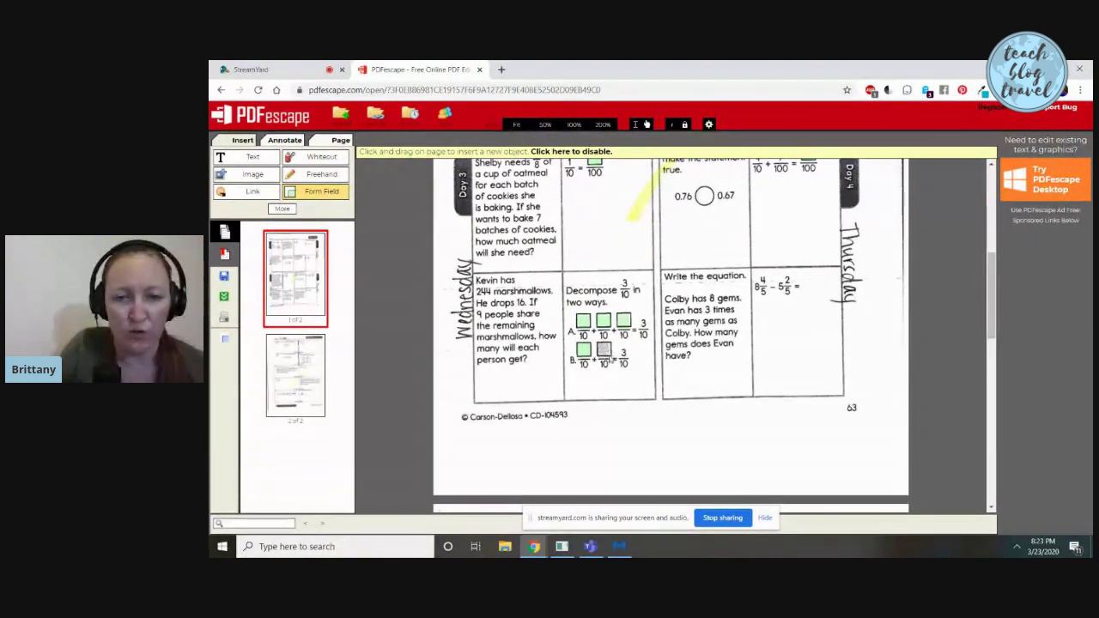
mouse_move(596, 342)
mouse_down()
mouse_move(611, 357)
mouse_move(754, 396)
mouse_up()
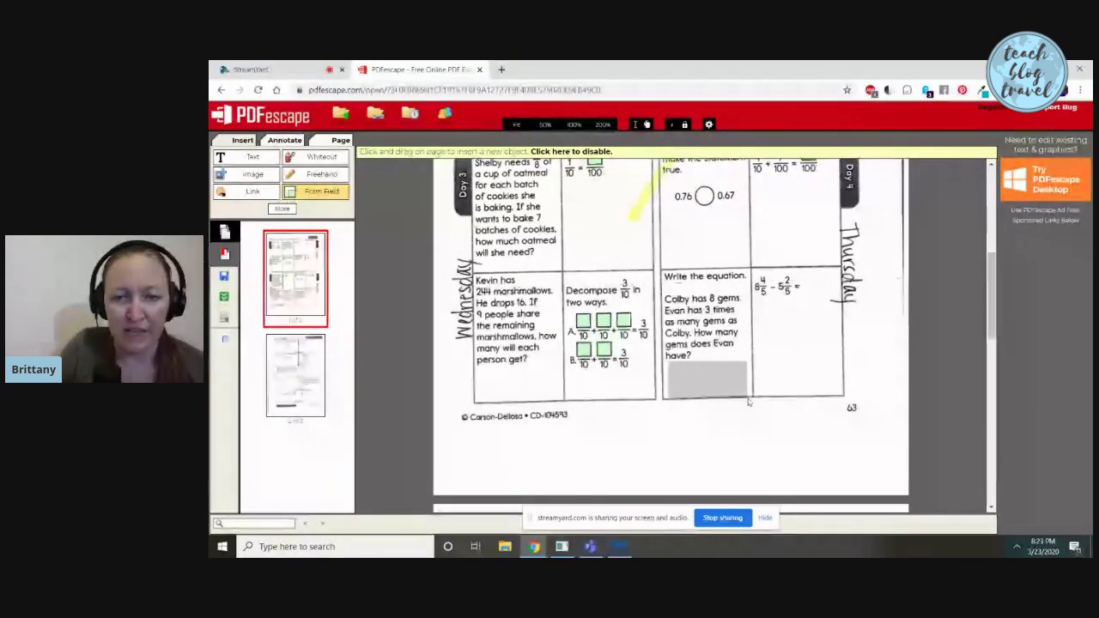
Step: Add answer fields in Kevin's cell and the Thursday 8 4/5 − 5 2/5 problem and work space
drag(474, 360, 563, 402)
drag(796, 272, 828, 296)
drag(755, 300, 843, 396)
scroll(465, 336, up, 5)
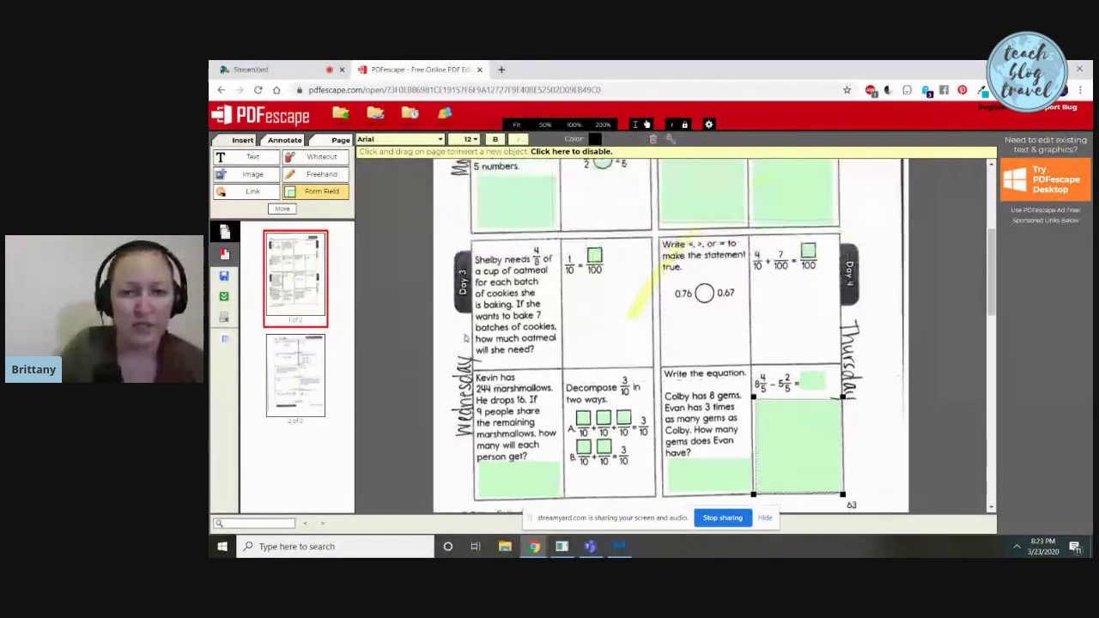
scroll(464, 336, down, 10)
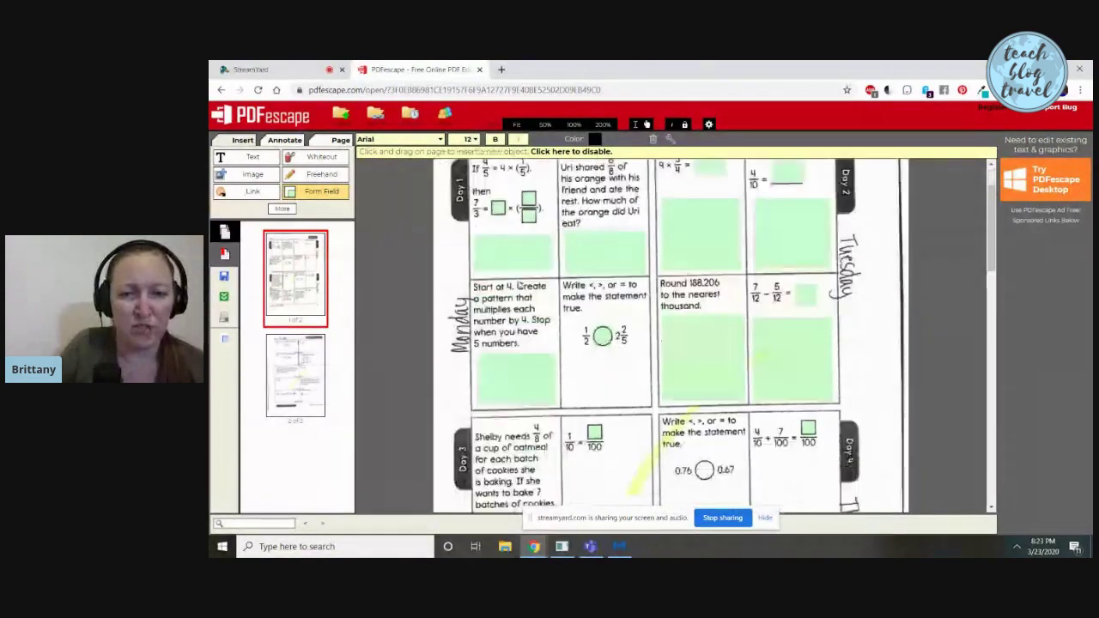
scroll(464, 336, up, 4)
scroll(652, 335, up, 3)
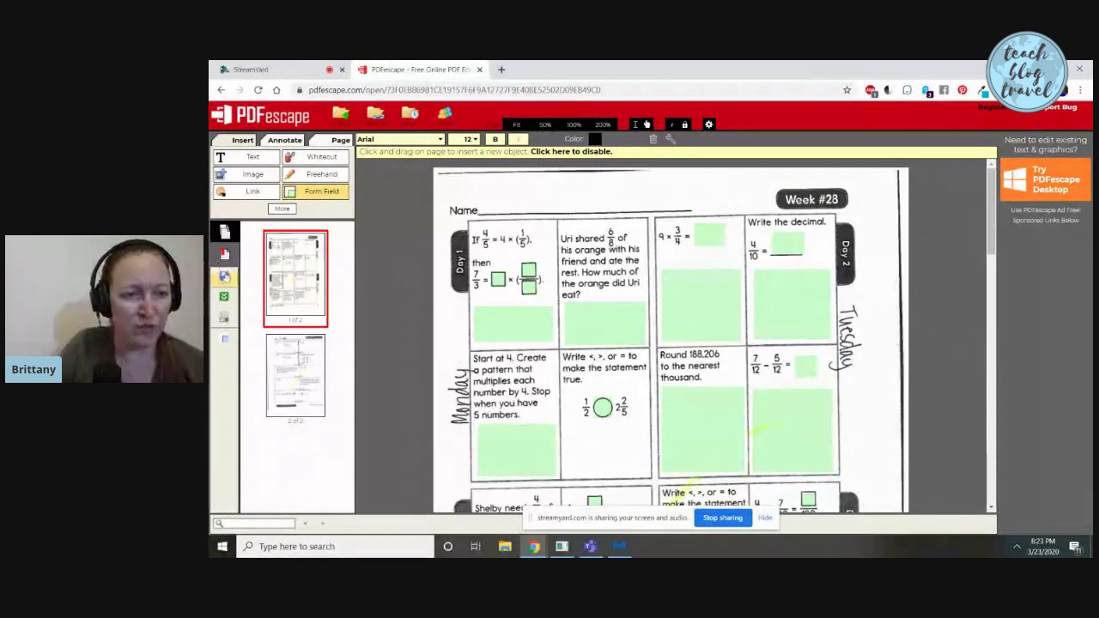
click(224, 276)
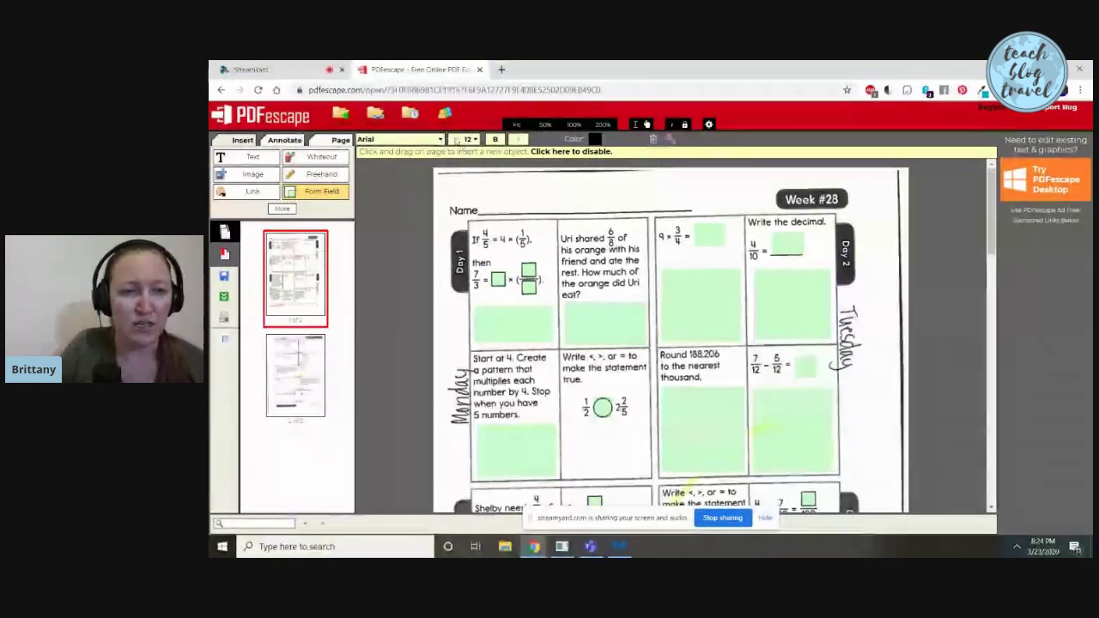
Step: Review the field font and size options, then save, download and open DOM_Week_28 (2).pdf
click(386, 139)
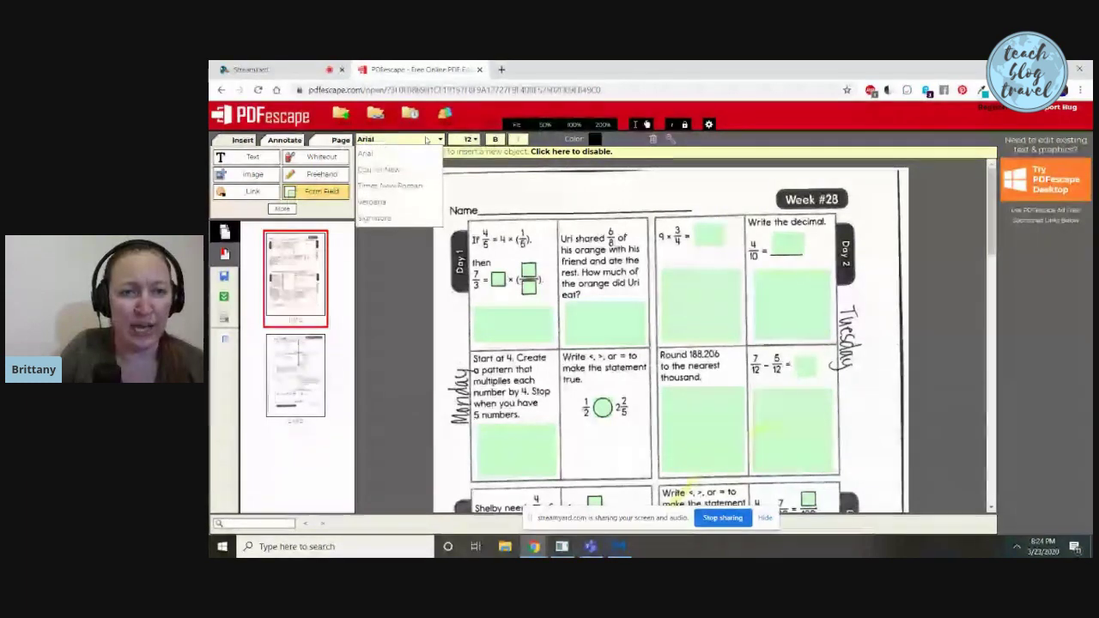
click(468, 139)
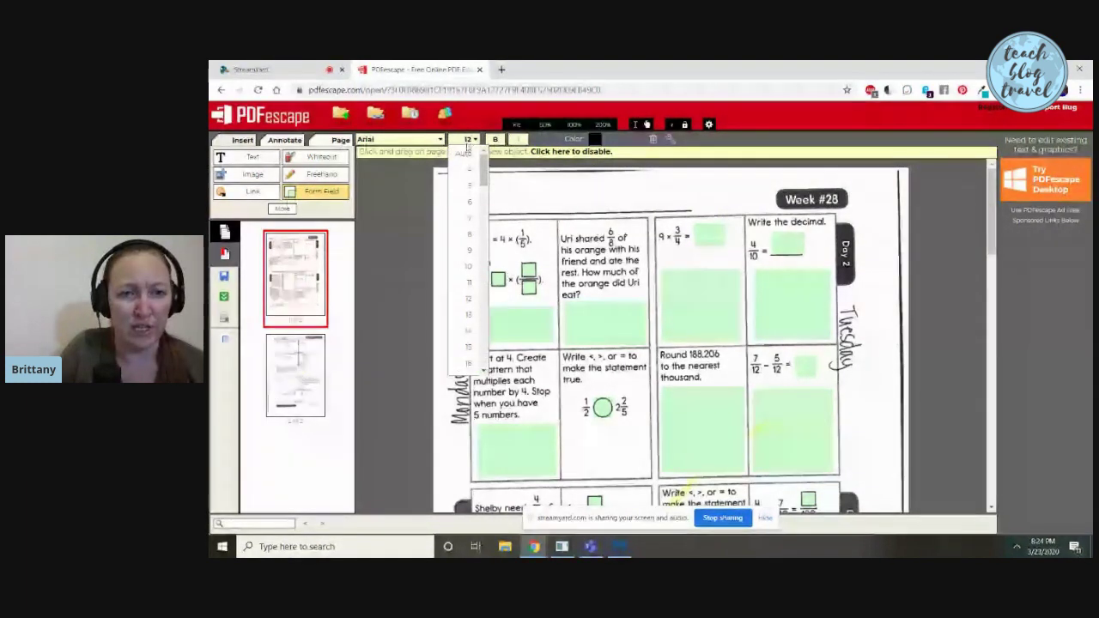
click(506, 322)
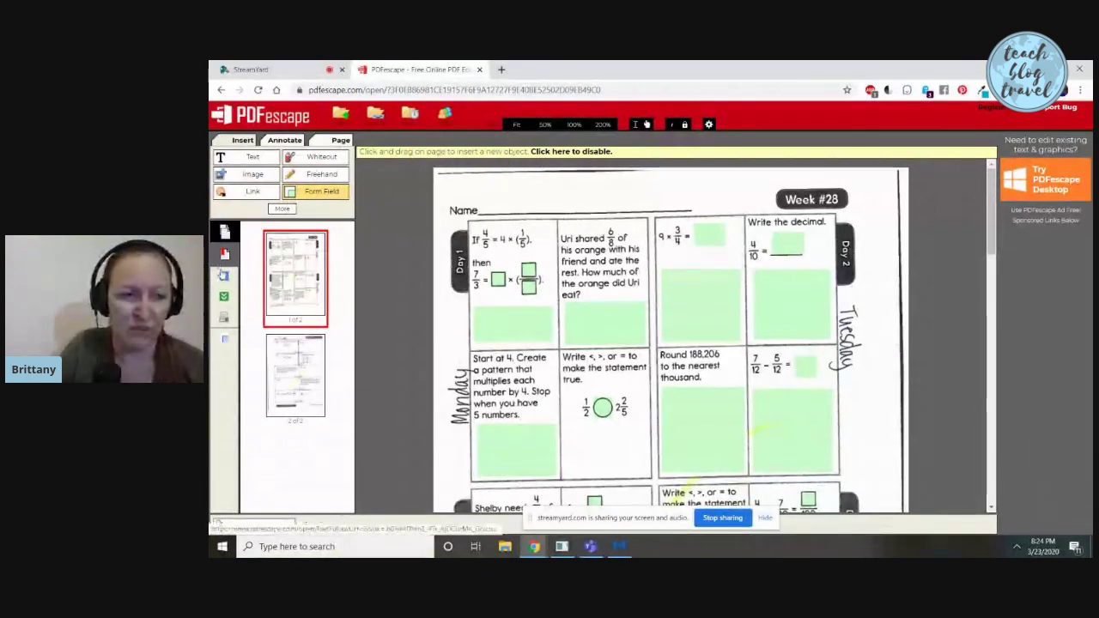
click(224, 297)
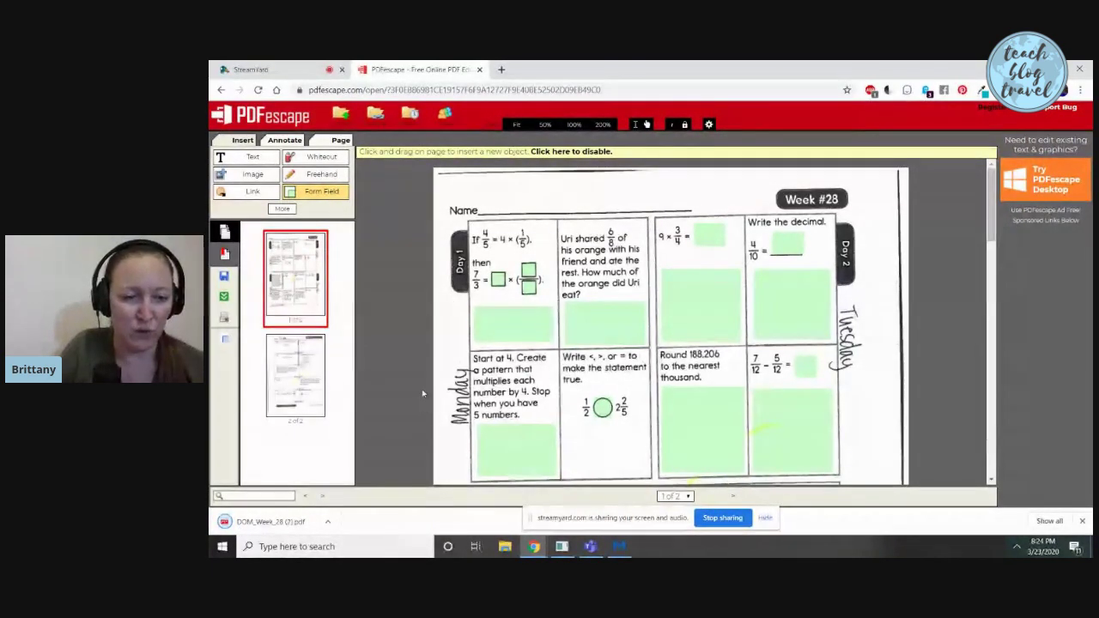
click(283, 521)
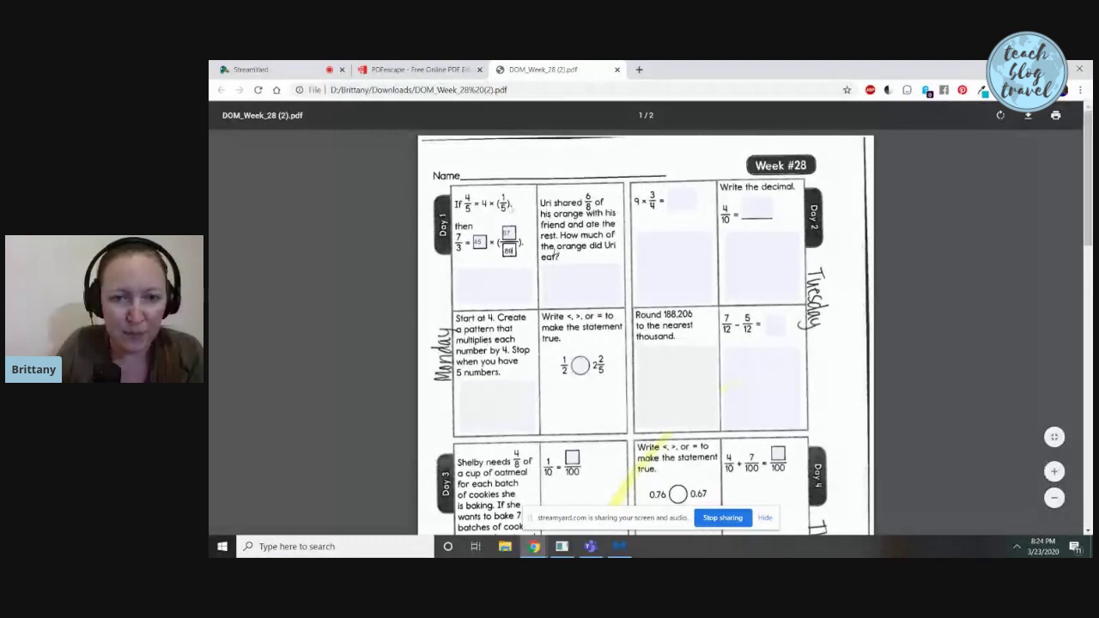
Step: Test the decimal, comparison circle and fraction answer fields, then bring up printing
click(767, 206)
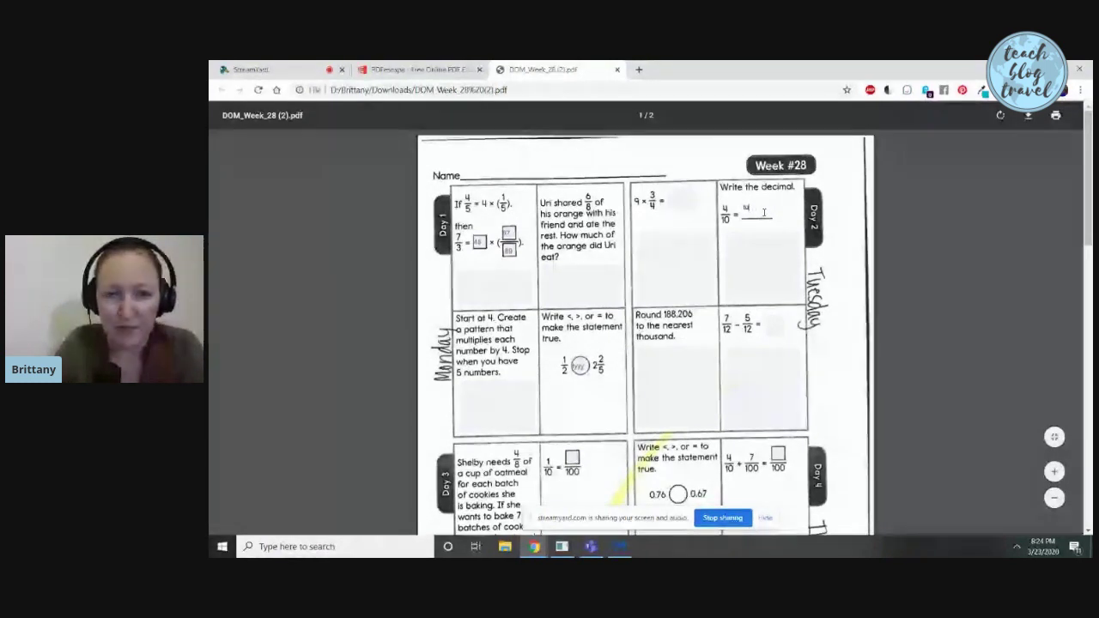
click(580, 366)
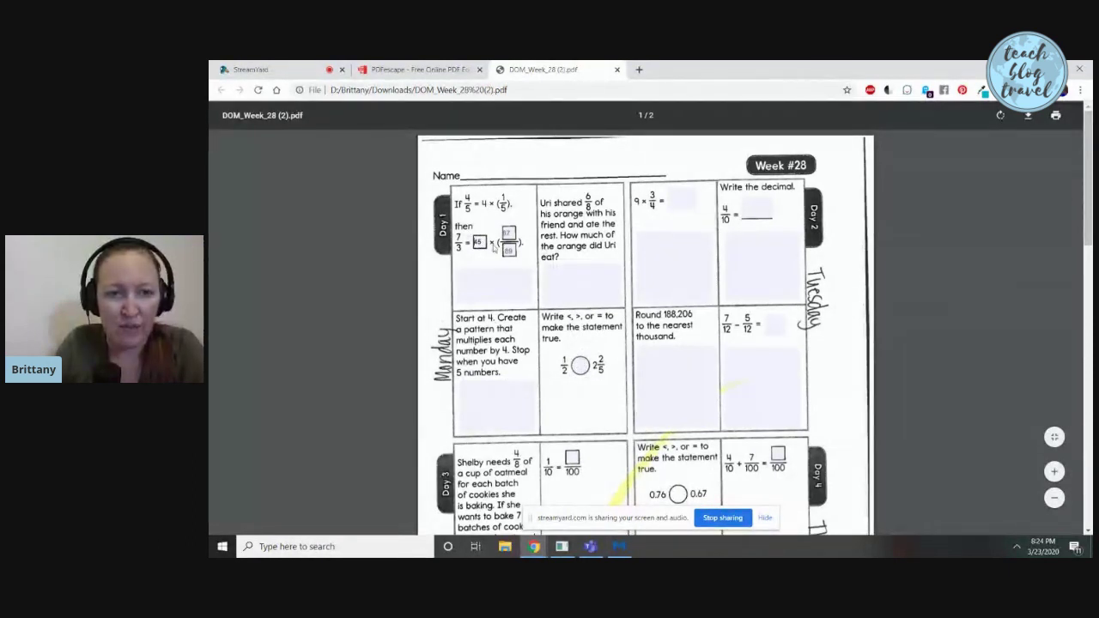
click(508, 233)
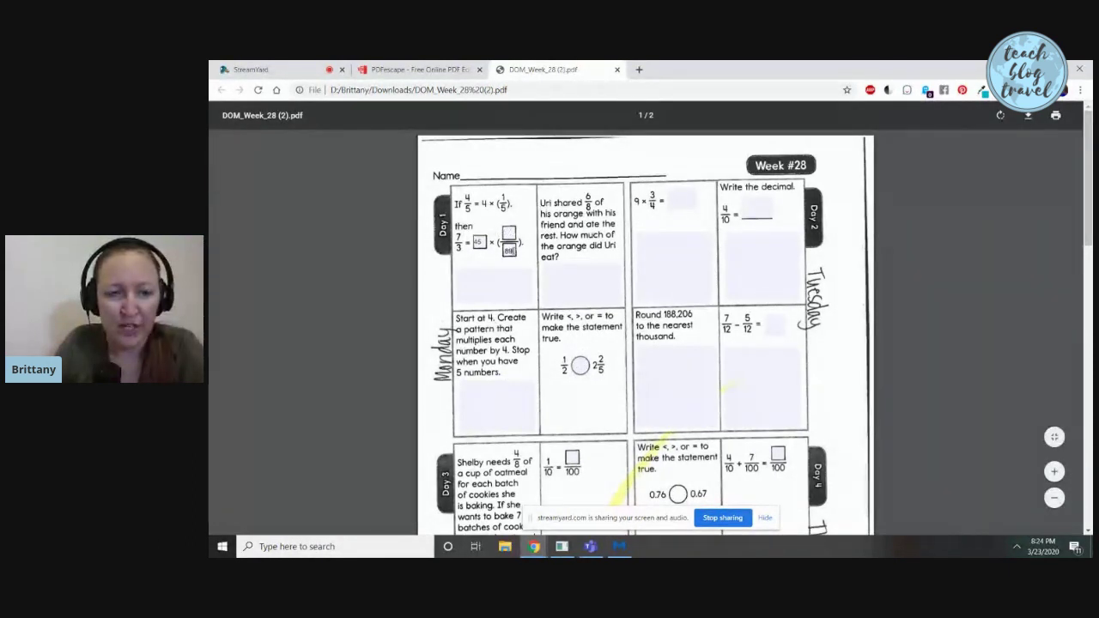
click(479, 243)
click(1055, 115)
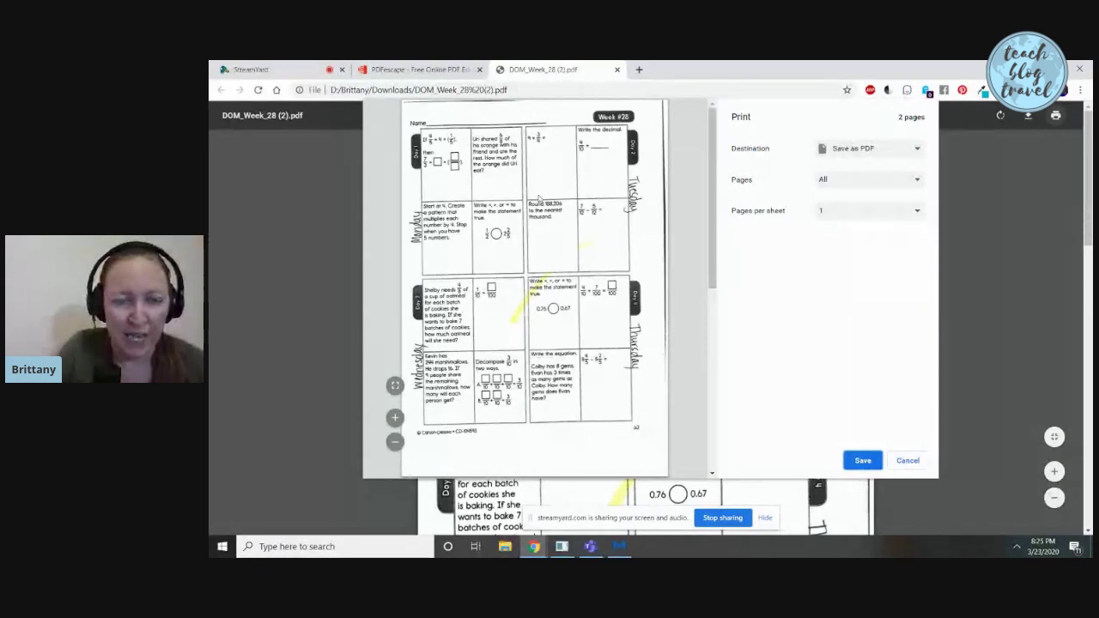
Step: Scroll through the print preview and cancel printing to return to the worksheet
scroll(538, 198, down, 4)
scroll(532, 193, up, 4)
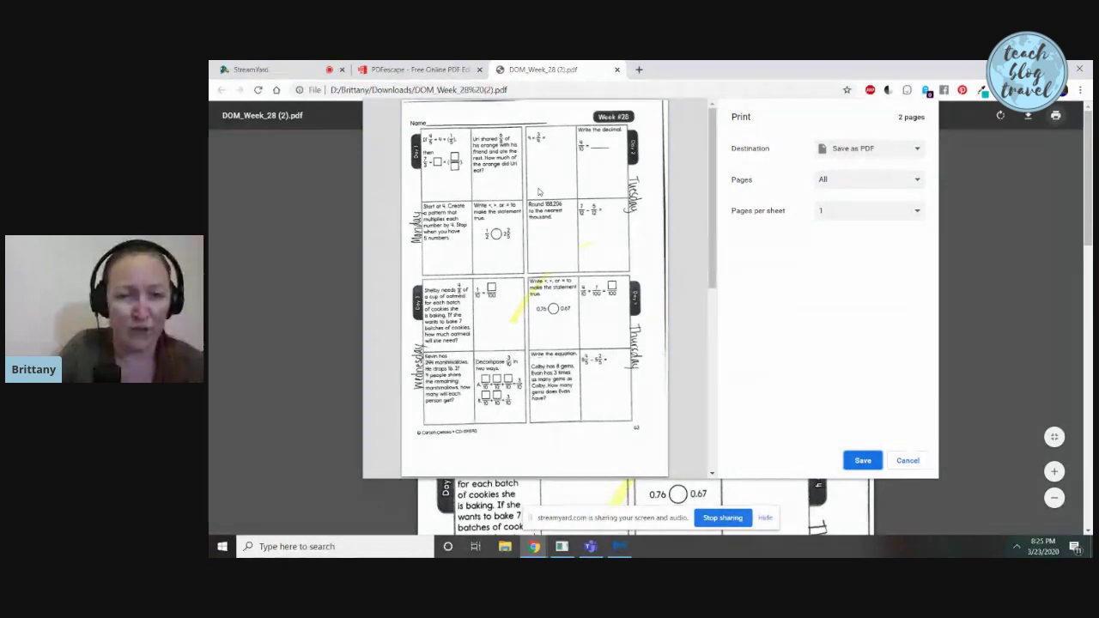
click(908, 459)
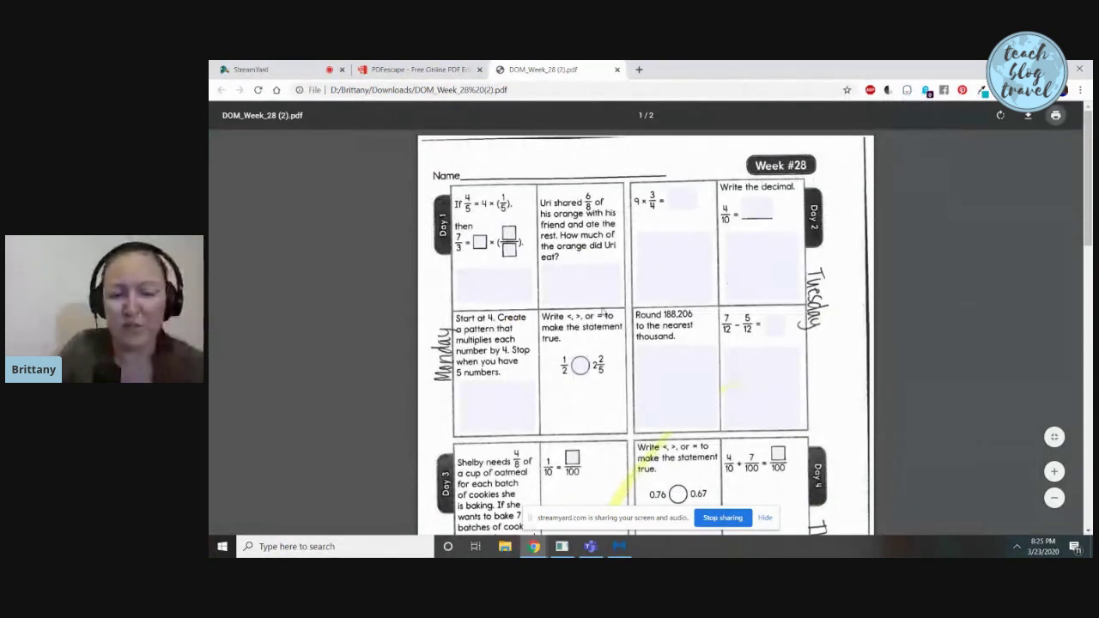